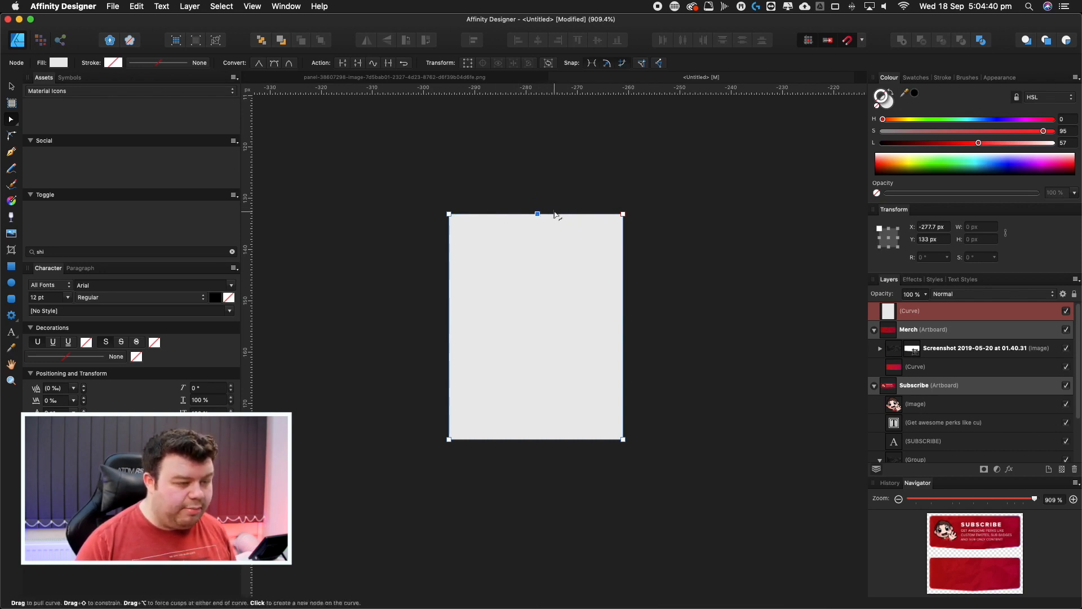
Raise the middle node of the shirt body's top edge about 3 px into a shallow shoulder peak and deselect the shape.
left_click_drag(537, 212, 538, 205)
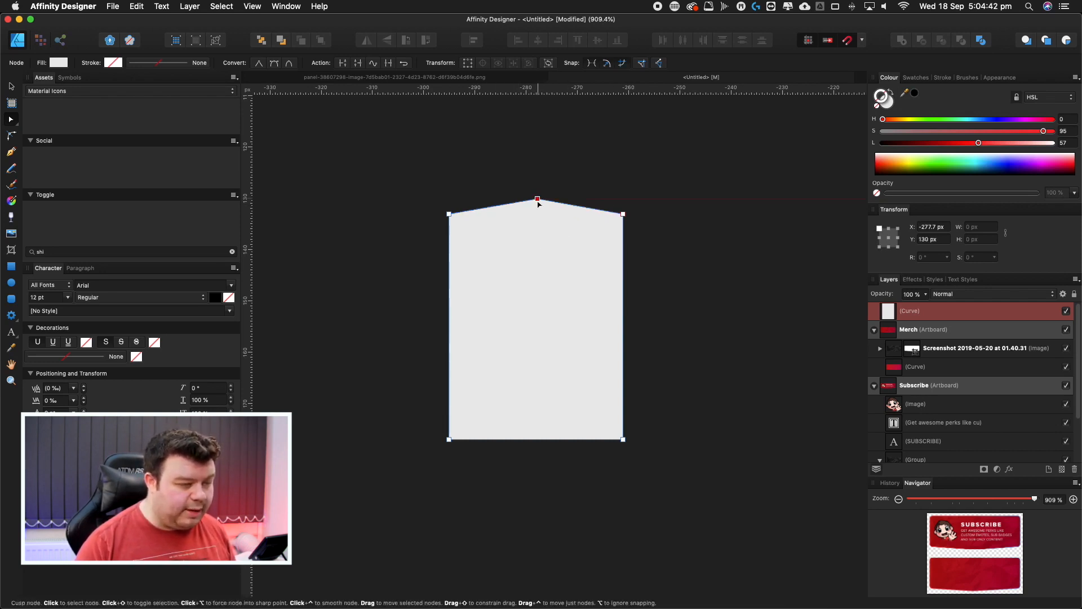
key("z")
left_click_drag(543, 228, 566, 216)
key("v")
key("super+d")
Draw a circle for the neckline over the top centre of the shirt body and enlarge it to neck-opening size.
left_click(11, 283)
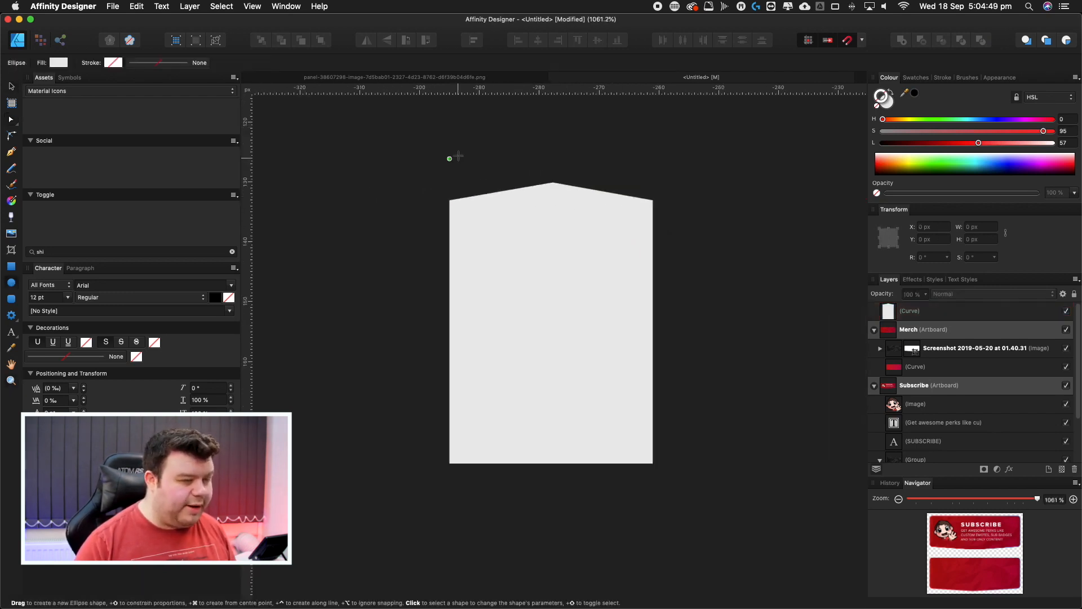
left_click_drag(333, 143, 551, 175)
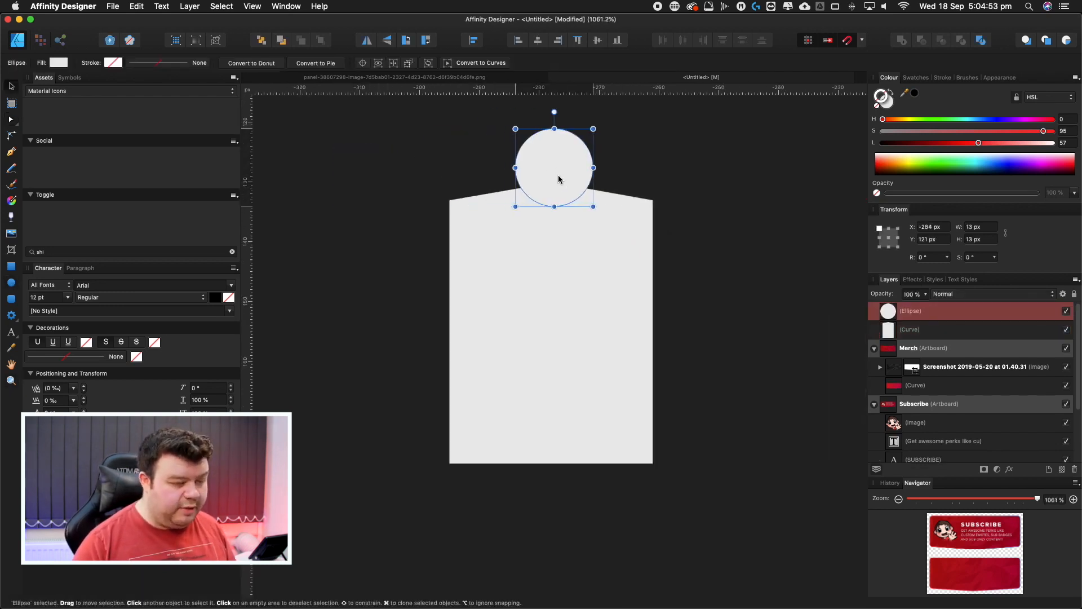
left_click_drag(587, 207, 606, 223)
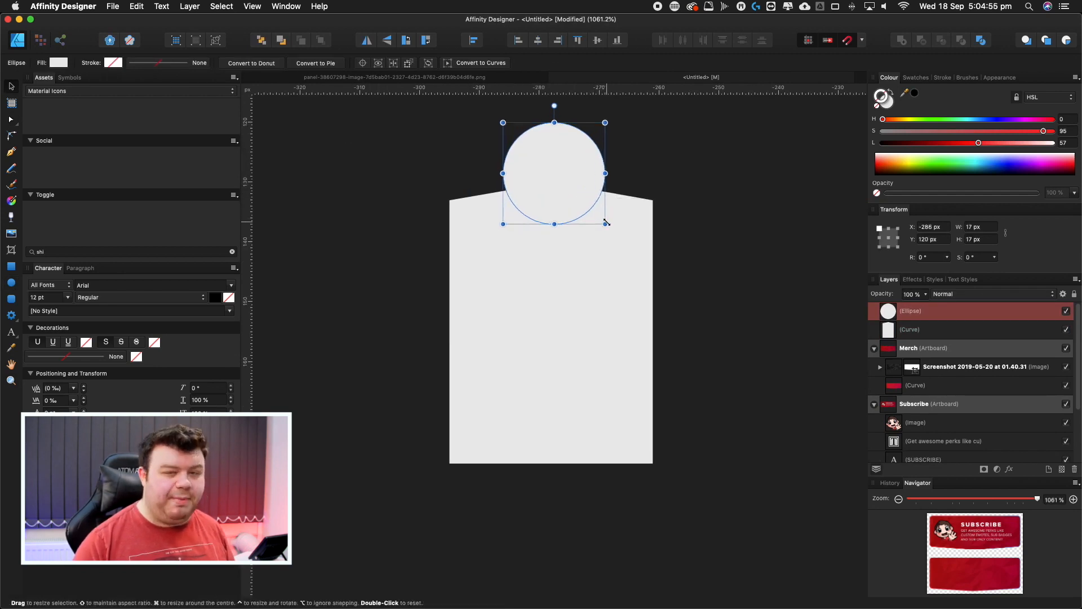
left_click_drag(606, 225, 610, 232)
Subtract the circle from the shirt body to cut out a round neckline.
left_click(585, 257)
left_click(565, 145)
left_click(568, 261, "shift")
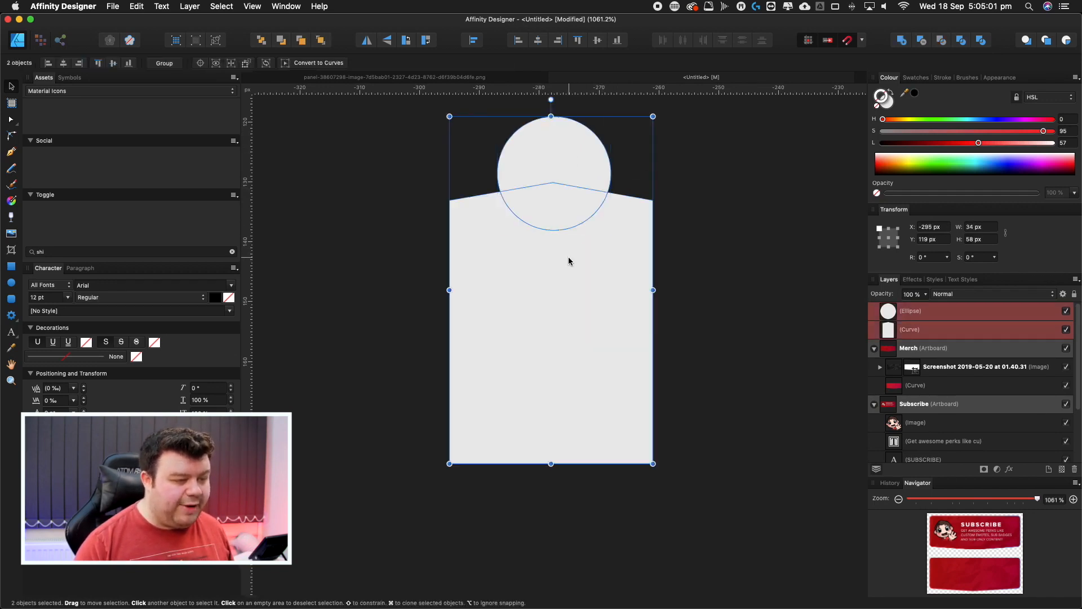
left_click(922, 44)
left_click(539, 202)
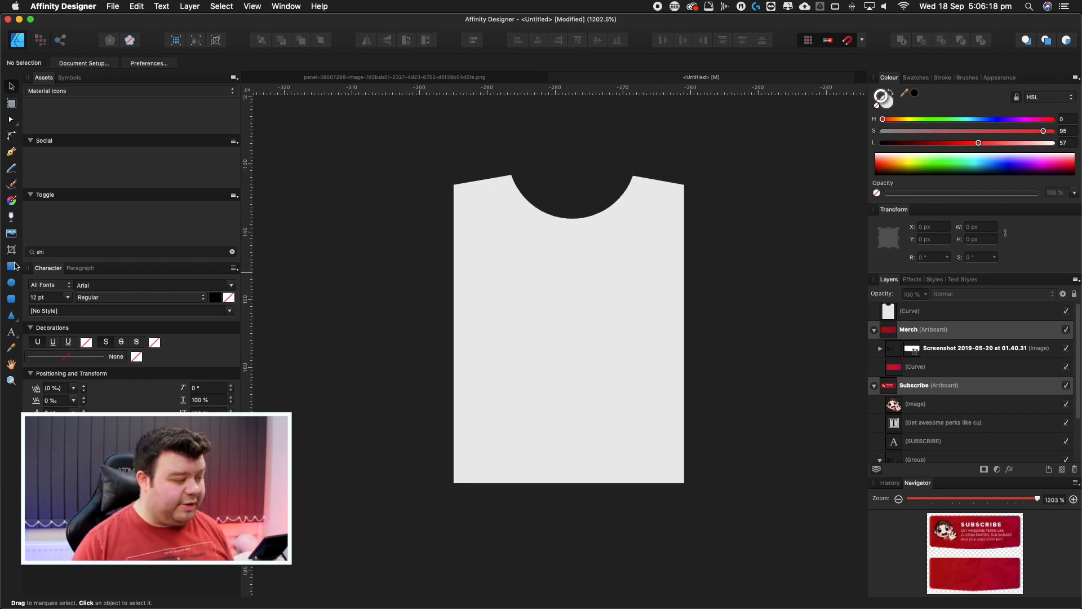
Draw a sleeve rectangle about 9 by 12 px overlapping the shirt body's left edge just below the shoulder.
left_click(14, 267)
left_click_drag(372, 212, 434, 234)
key("v")
key("Down")
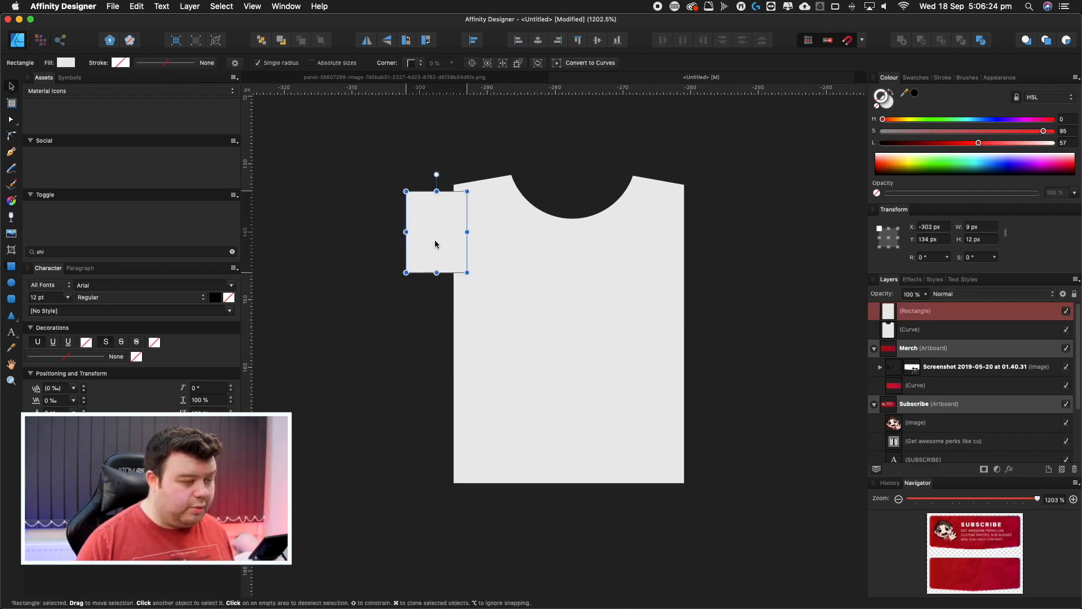
Rotate the sleeve rectangle to -54.6°, fit its corner to the left shoulder and size it to about 13.7 by 14.6 px.
left_click_drag(436, 174, 483, 198)
left_click_drag(452, 232, 470, 270)
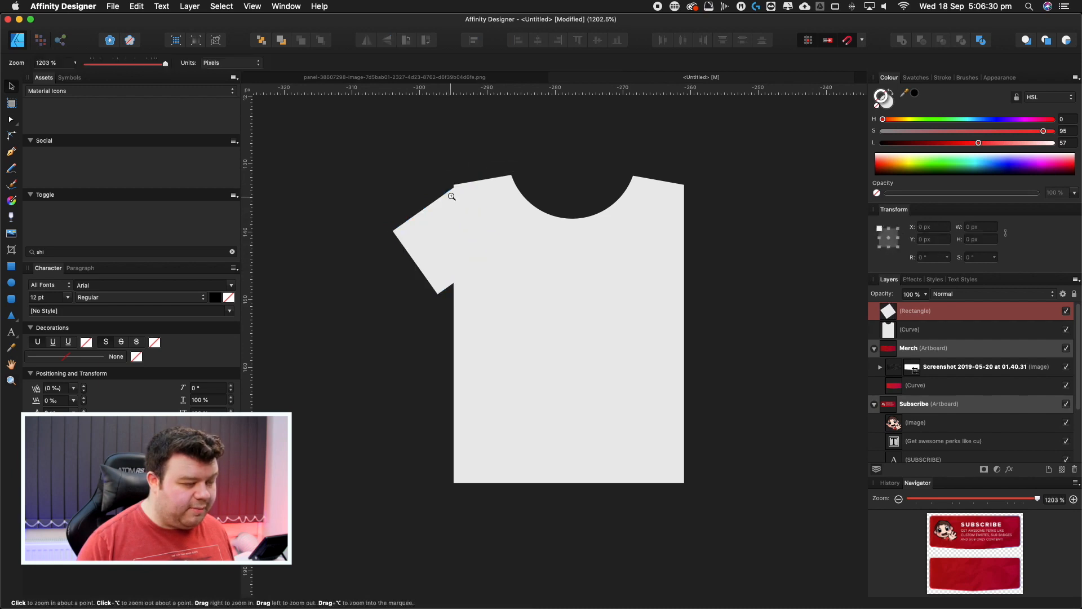
scroll(451, 197, "up", 5)
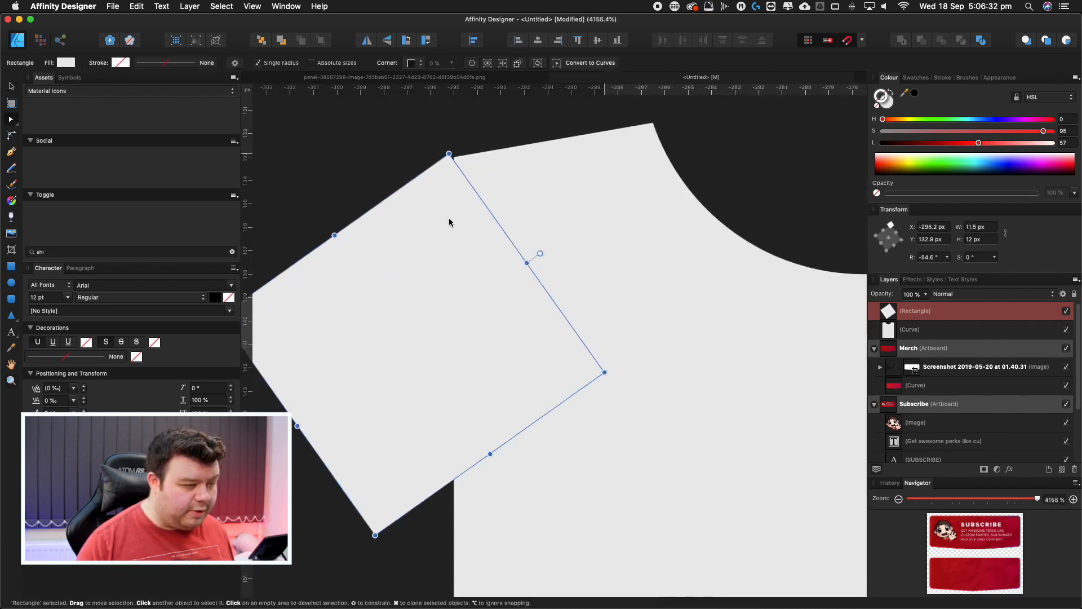
scroll(511, 279, "down", 5)
left_click_drag(334, 235, 513, 277)
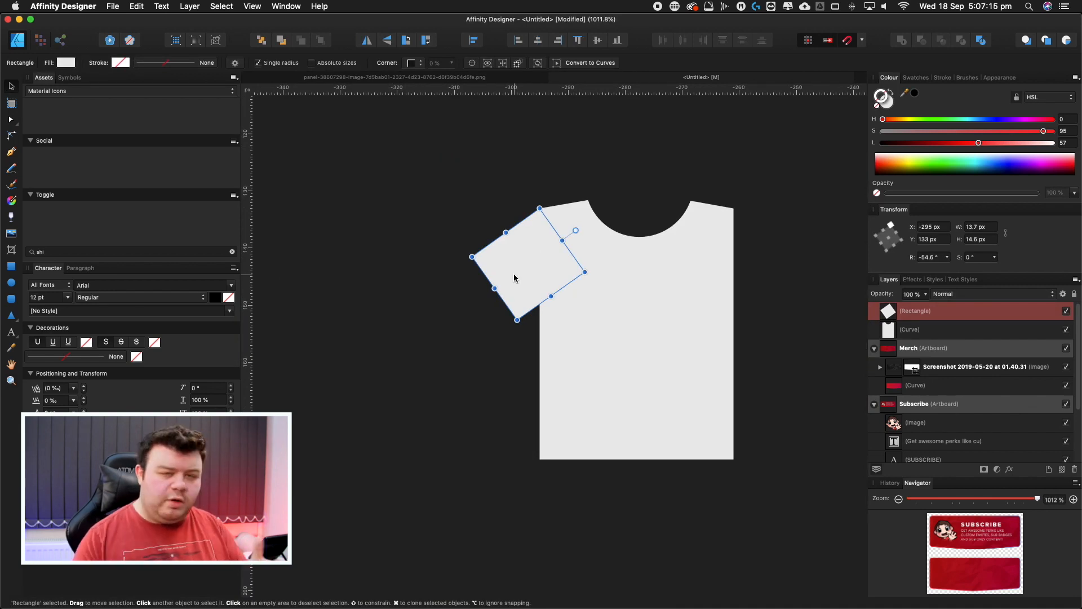
Duplicate the left sleeve, flip the copy horizontally and place it on the right shoulder.
key("super+j")
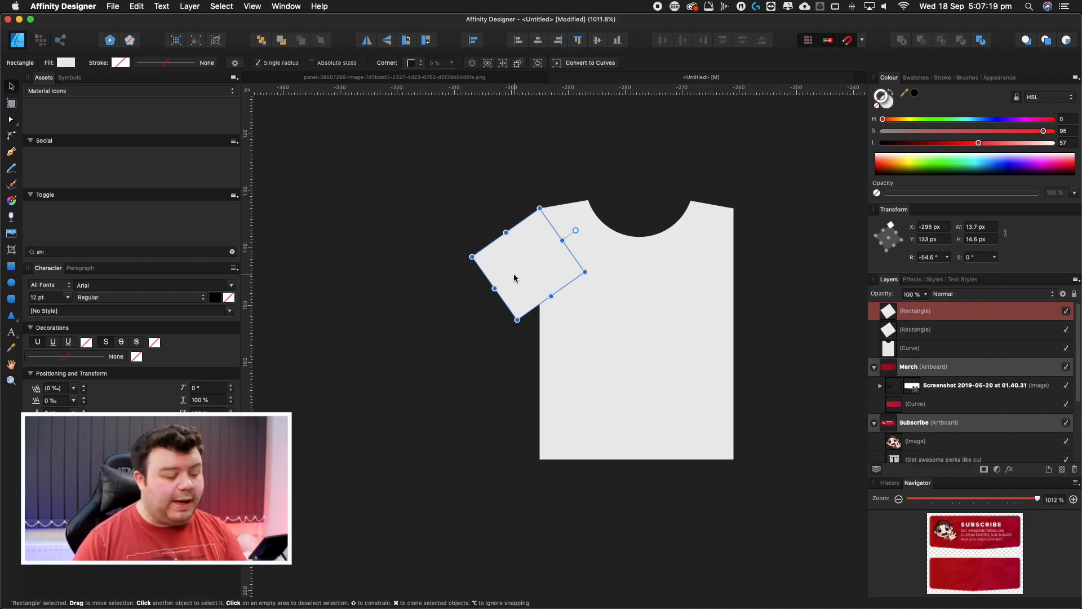
right_click(517, 265)
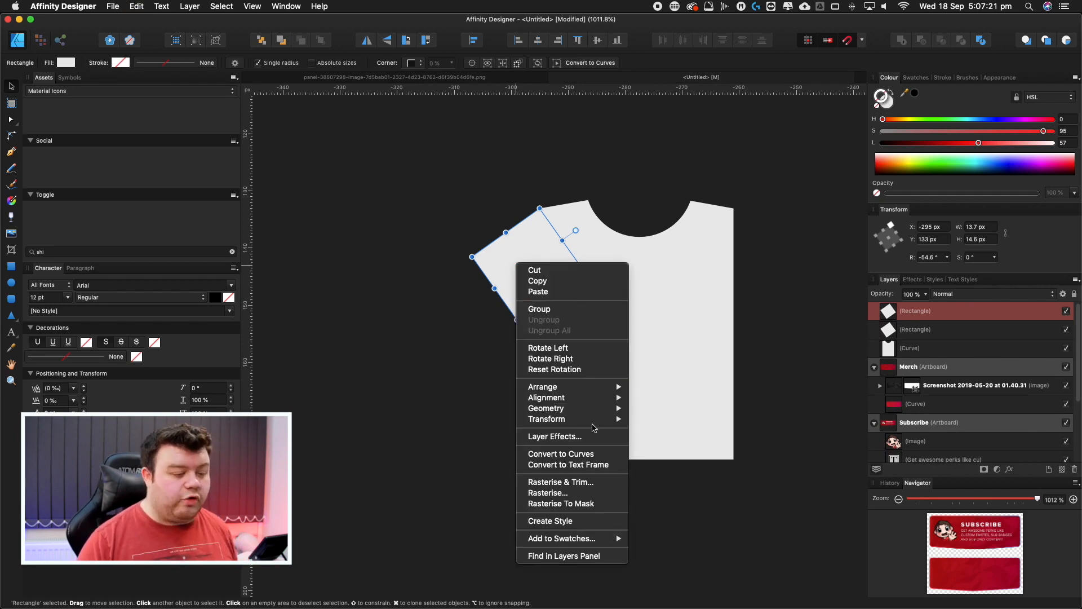
mouse_move(596, 422)
left_click(666, 447)
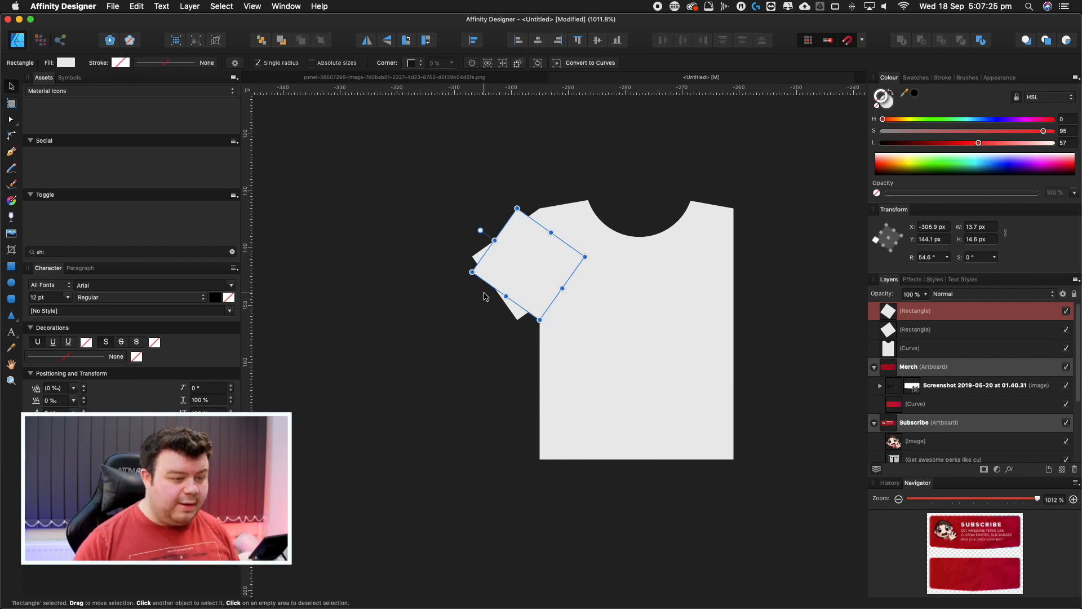
left_click_drag(520, 265, 557, 233)
key("super+d")
key("z")
scroll(702, 256, "down", 1)
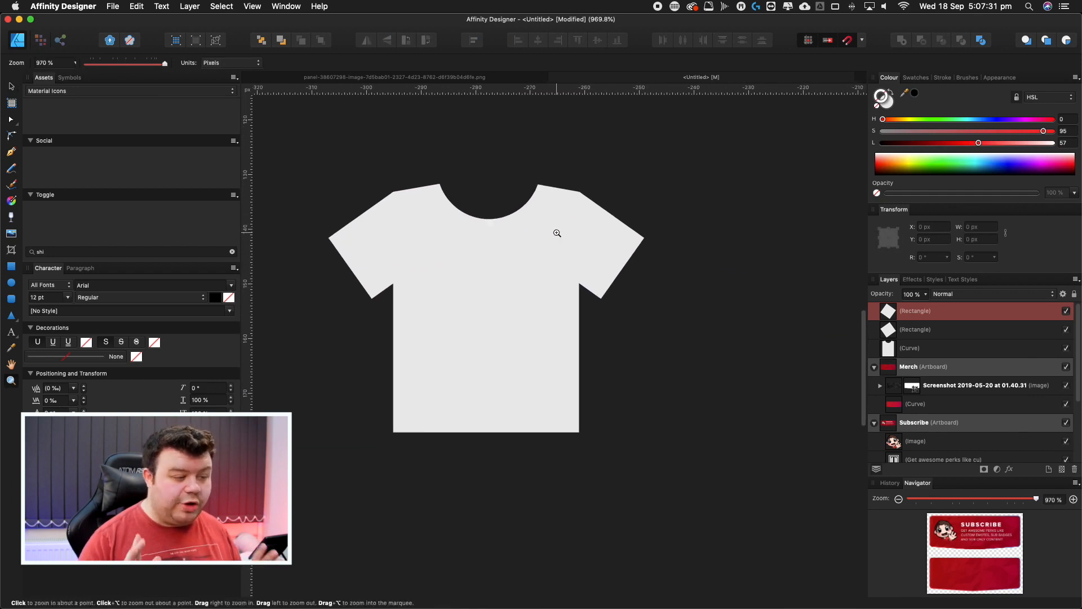
key("v")
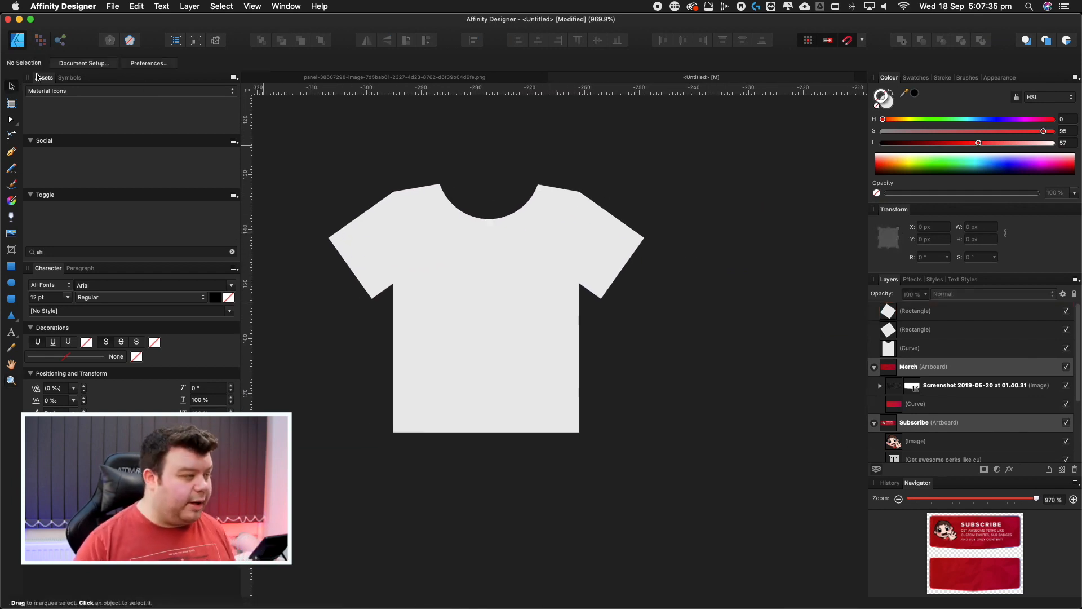
Place the film-frame S logo from the SWDoctor asset collection over the shirt.
left_click(50, 94)
left_click(49, 166)
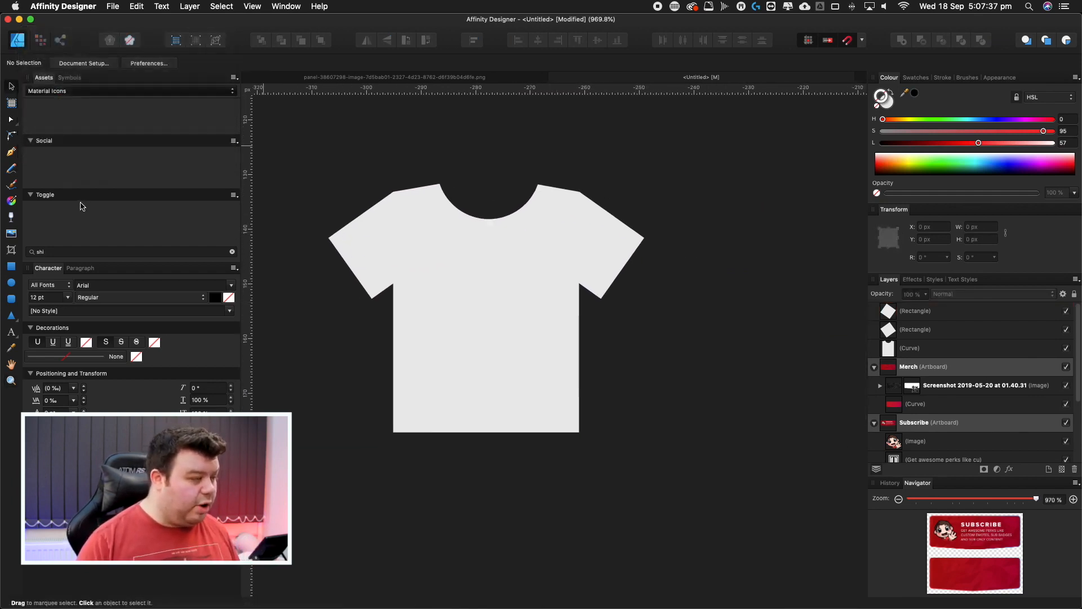
left_click_drag(45, 134, 349, 371)
key("z")
key("v")
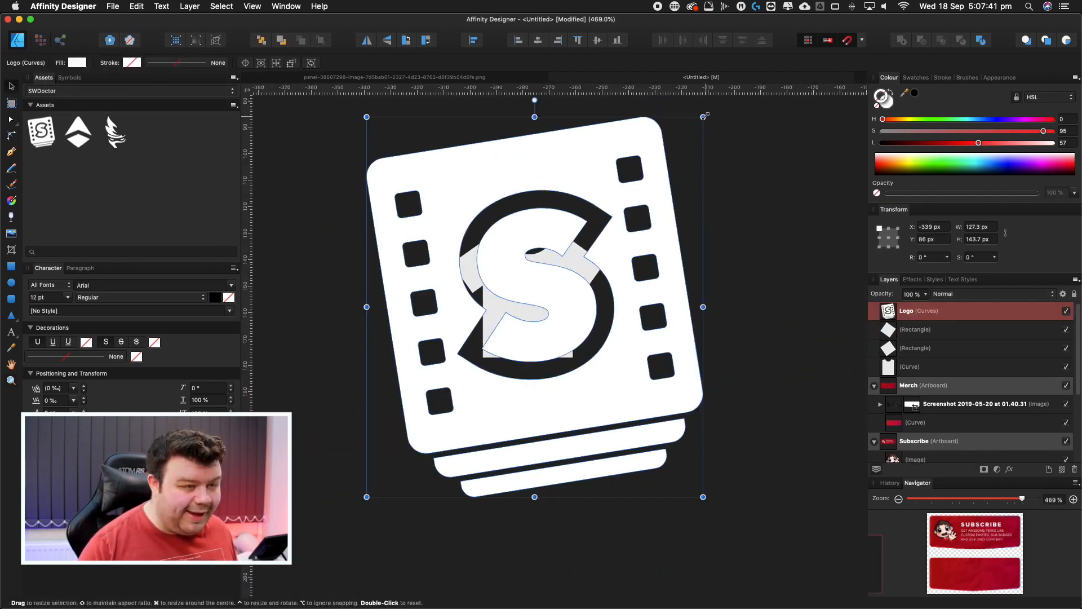
Scale the logo down to chest size and centre it on the shirt body.
left_click_drag(697, 122, 557, 281)
key("super+equal")
left_click_drag(486, 304, 481, 291)
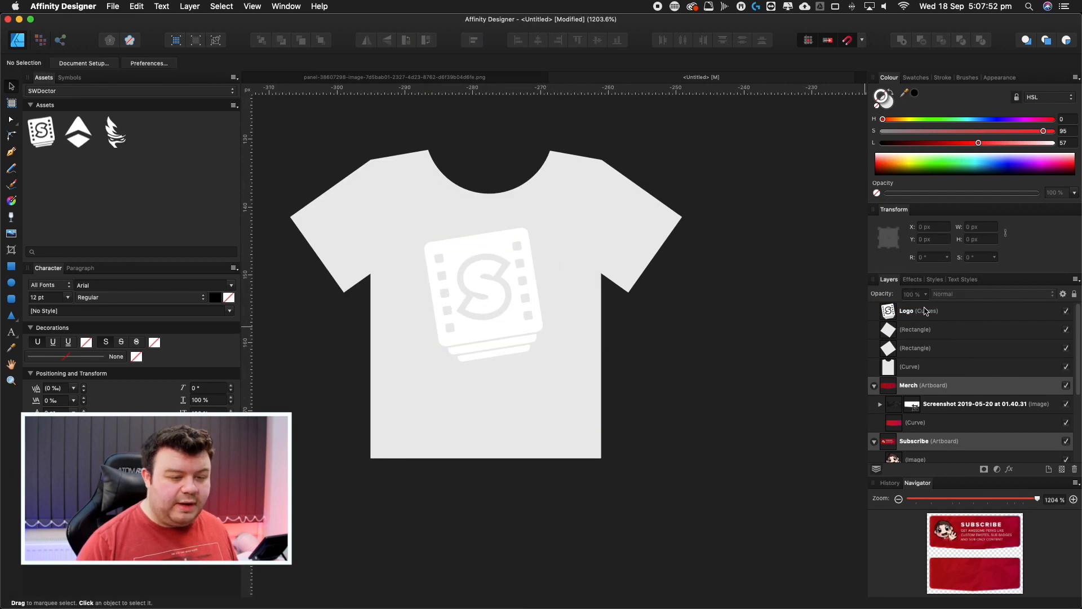
Subtract the logo from the shirt body so that it forms a cut-out.
left_click(926, 310)
left_click(937, 371, "super")
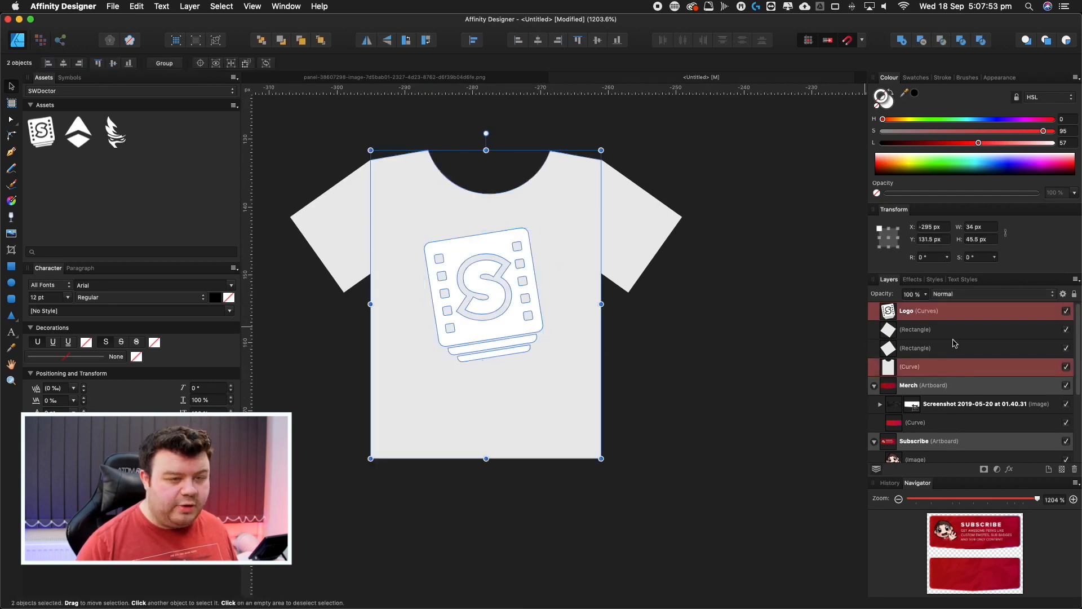
left_click(922, 40)
Merge the shirt body and both sleeve rectangles into a single shape with the Add operation.
scroll(535, 282, "up", 2)
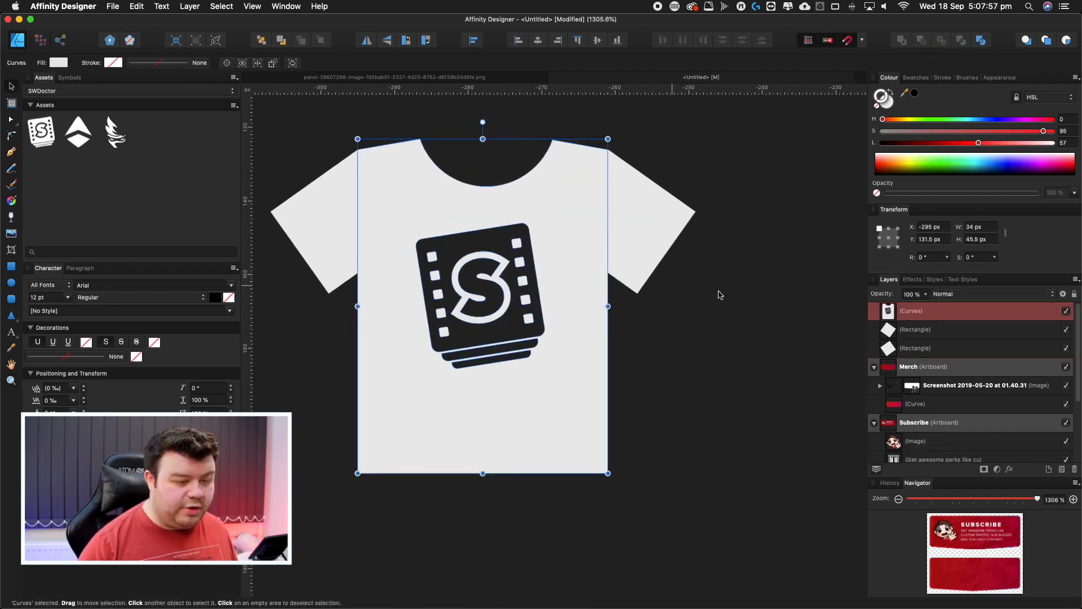
left_click(912, 341, "shift")
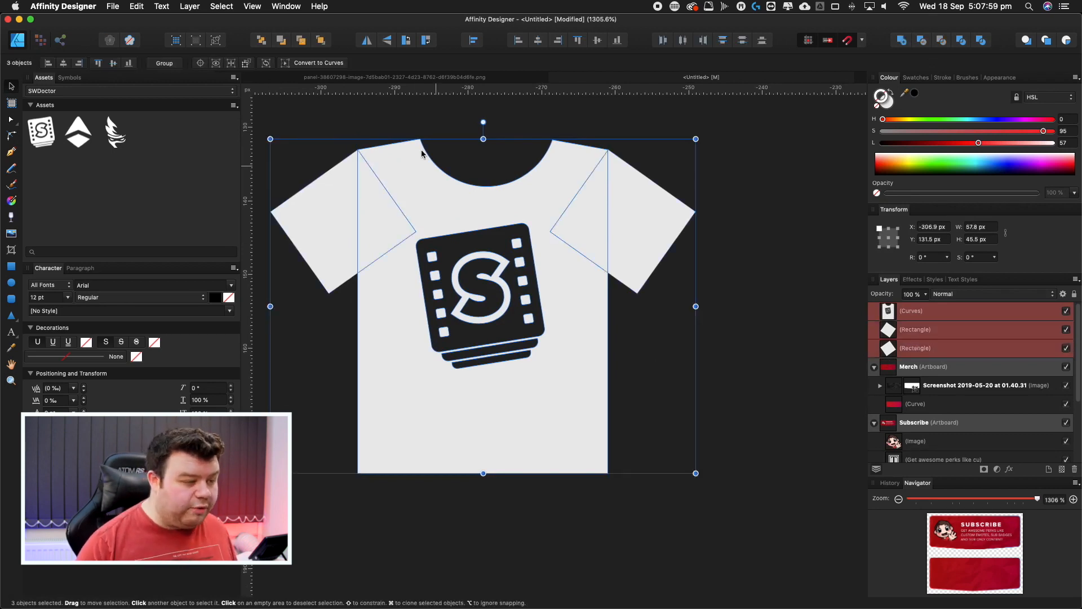
left_click(904, 47)
Move the merged T-shirt icon onto the left part of the Merch artboard's red banner.
key("z")
left_click_drag(467, 259, 315, 337)
key("v")
left_click_drag(471, 270, 656, 282)
scroll(338, 293, "right", 10)
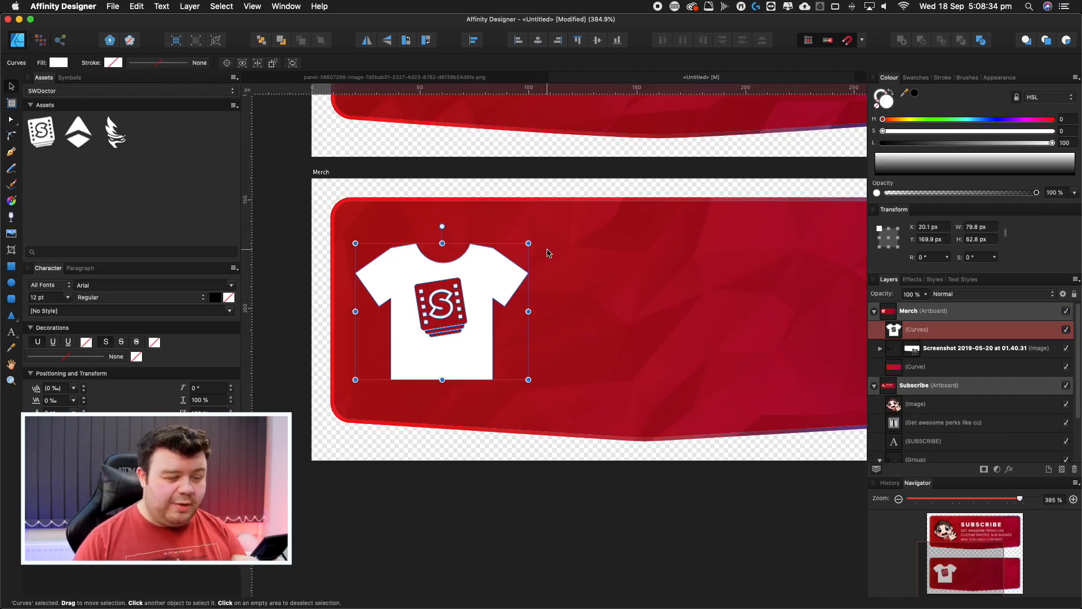
scroll(546, 253, "left", 3)
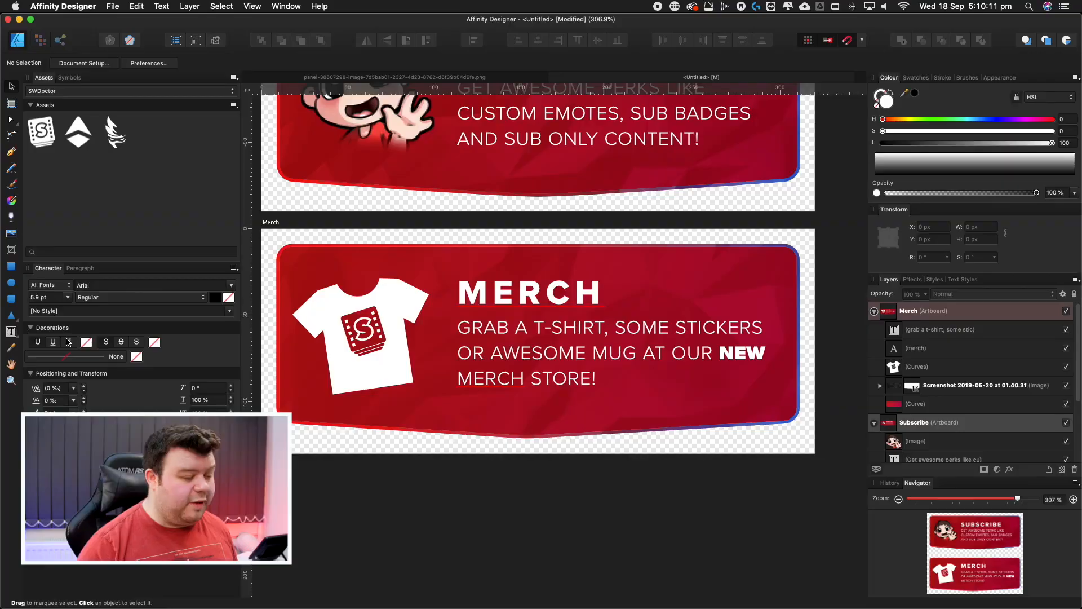
Draw a double star about 54 px wide near the Merch banner's top-right corner, with 80% inner radius and 100% point radius.
left_click(16, 321)
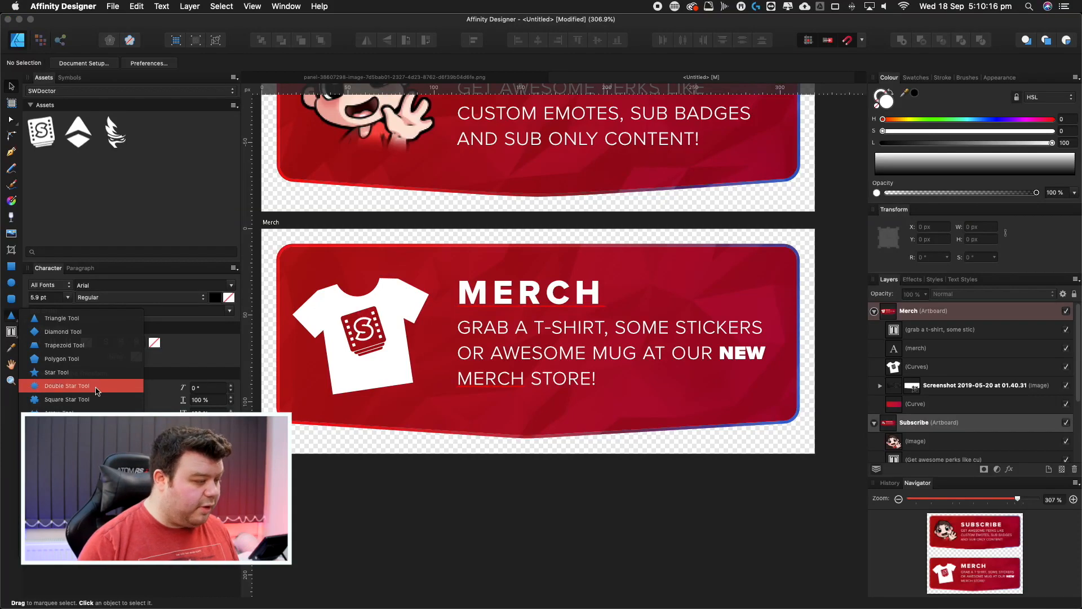
left_click(95, 388)
left_click_drag(732, 272, 791, 236)
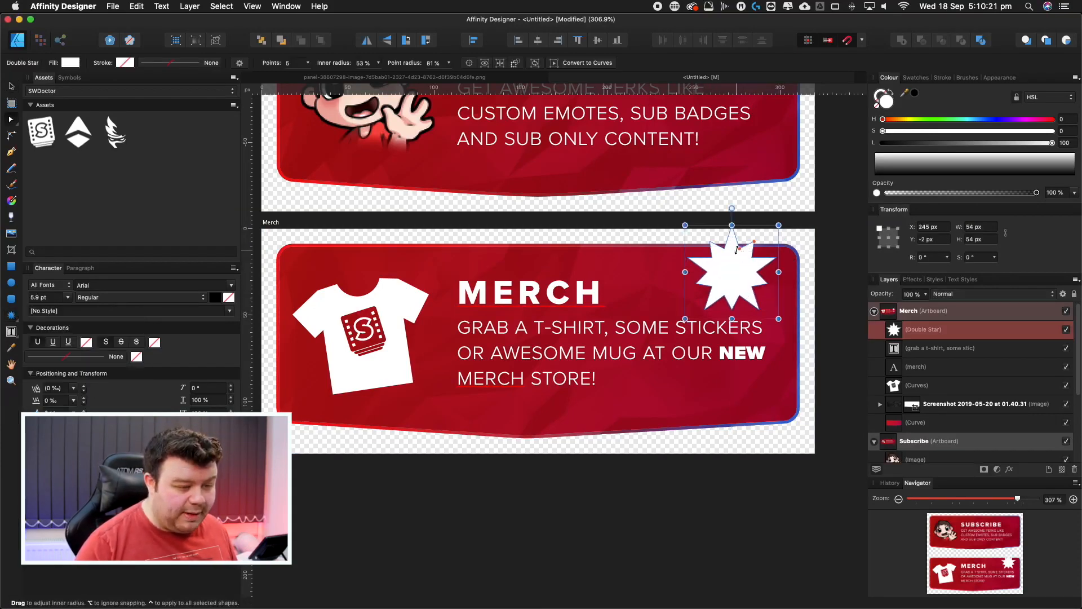
key("z")
left_click_drag(732, 264, 644, 241)
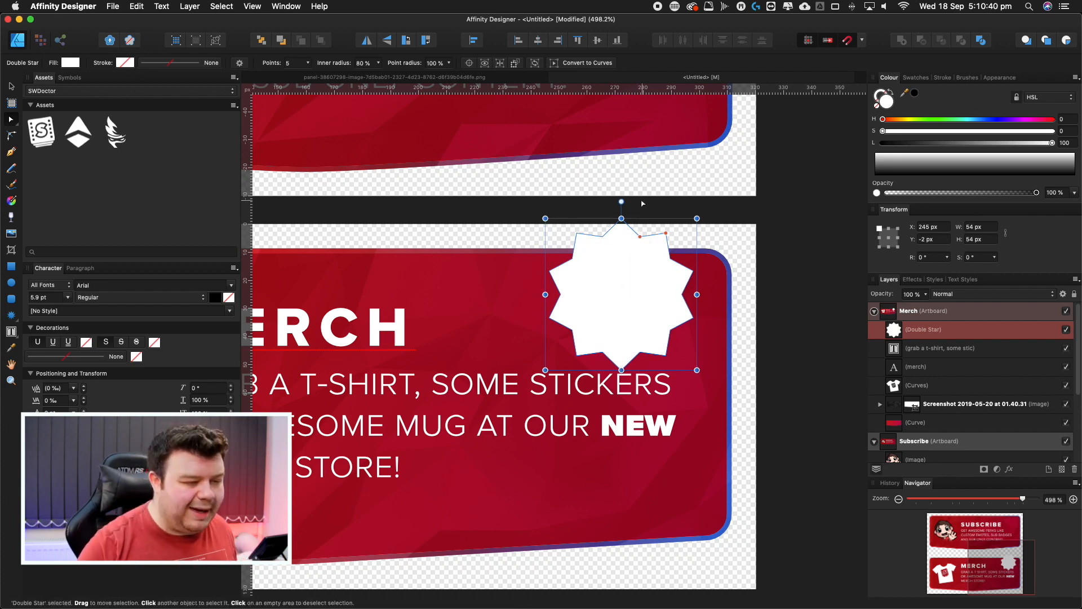
Scale the double star to about 42 px, rotate it to 36.5° and position it on the banner's top-right corner.
left_click_drag(697, 218, 667, 246)
left_click_drag(648, 353, 712, 348)
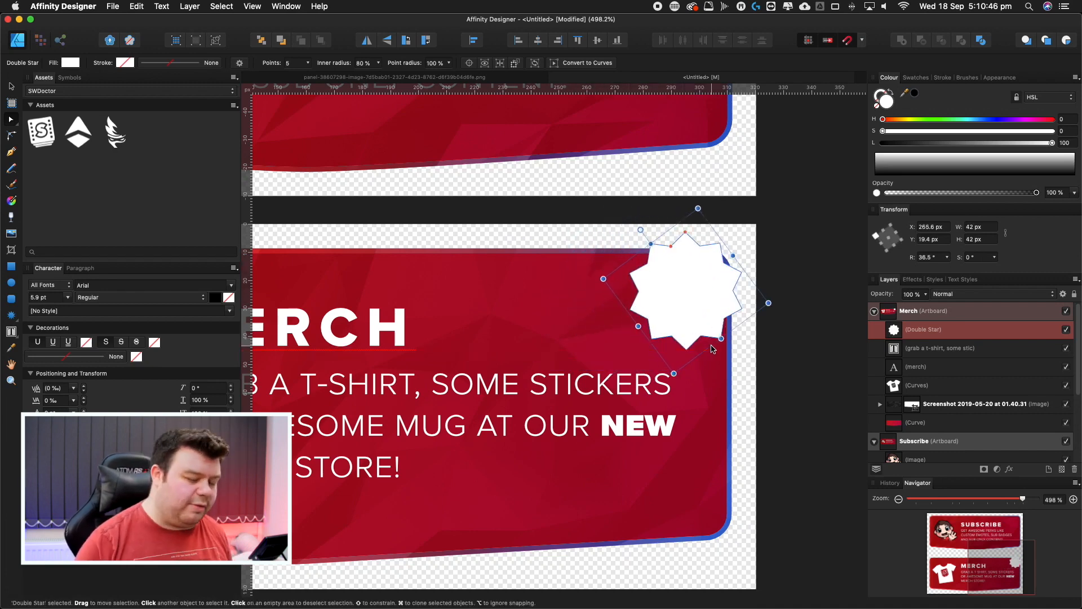
key("super+d")
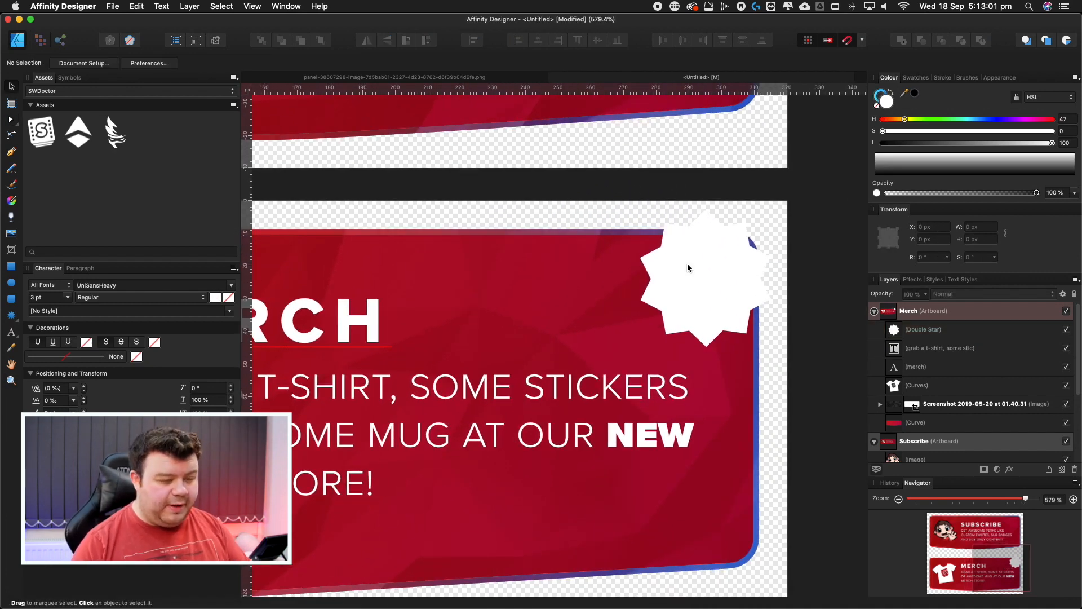
Fill the star with gold (HSL 41, 83, 67) and nudge it slightly further towards the banner's corner.
left_click(687, 268)
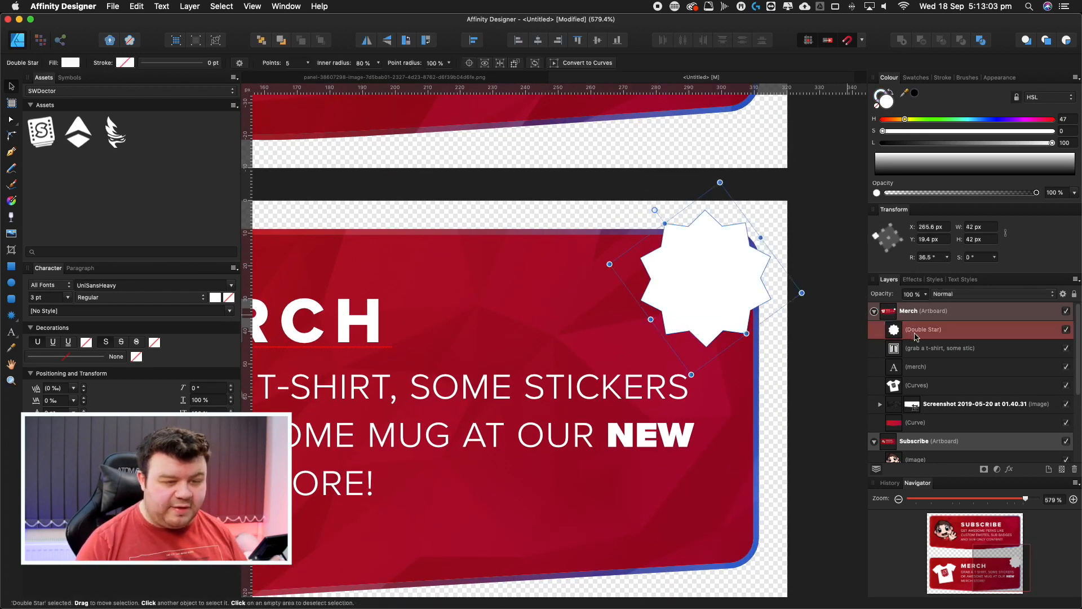
left_click_drag(906, 119, 996, 143)
left_click(1019, 143)
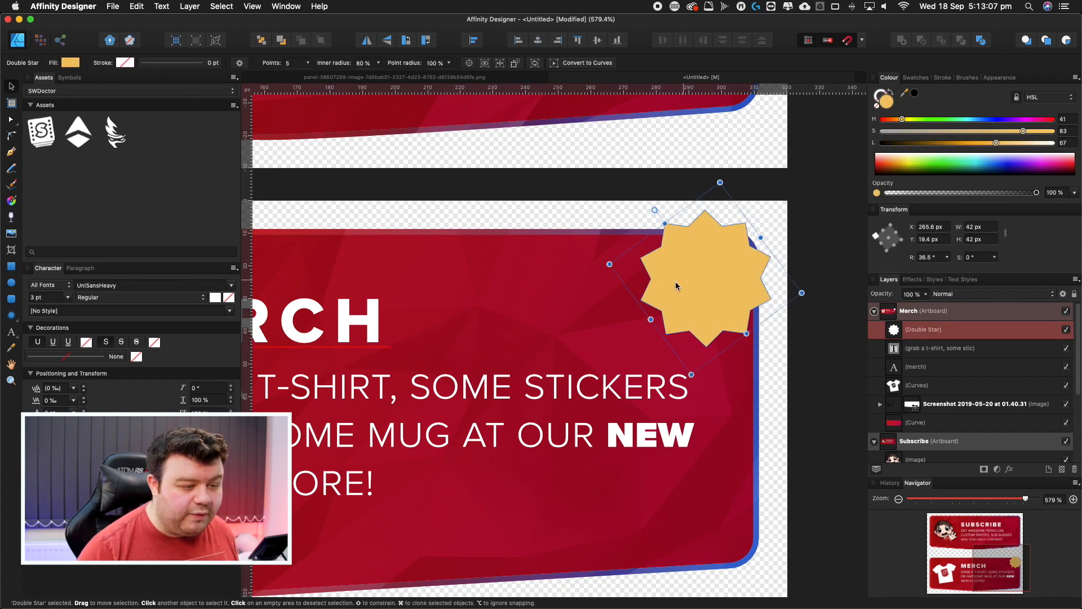
left_click_drag(676, 285, 679, 281)
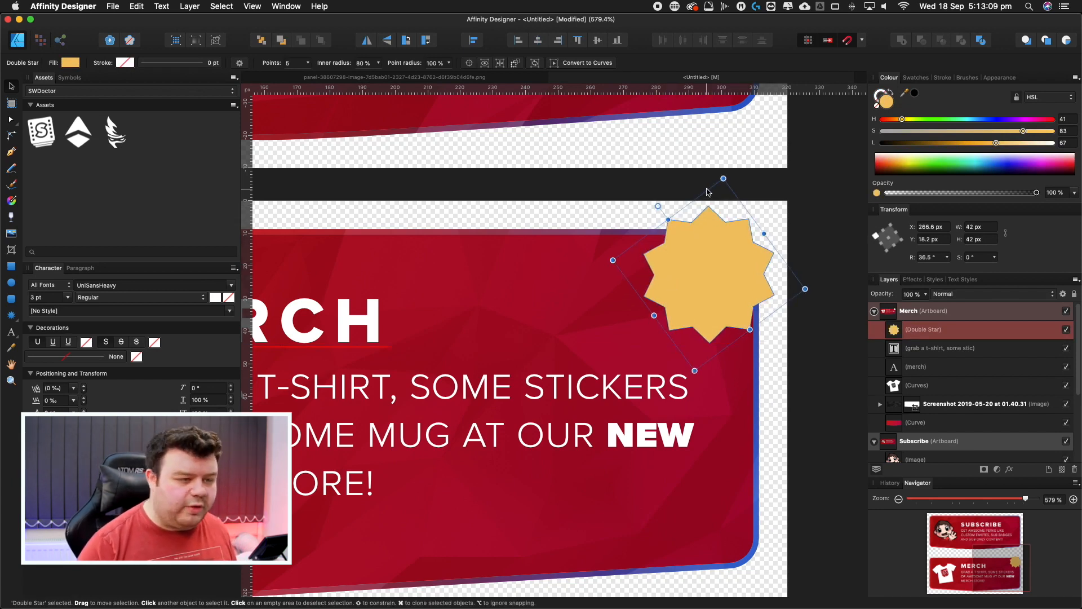
Apply a diagonal linear gradient to the star, running from orange (HSL 17, 83, 67) at its upper left to yellow at its lower right.
left_click(11, 199)
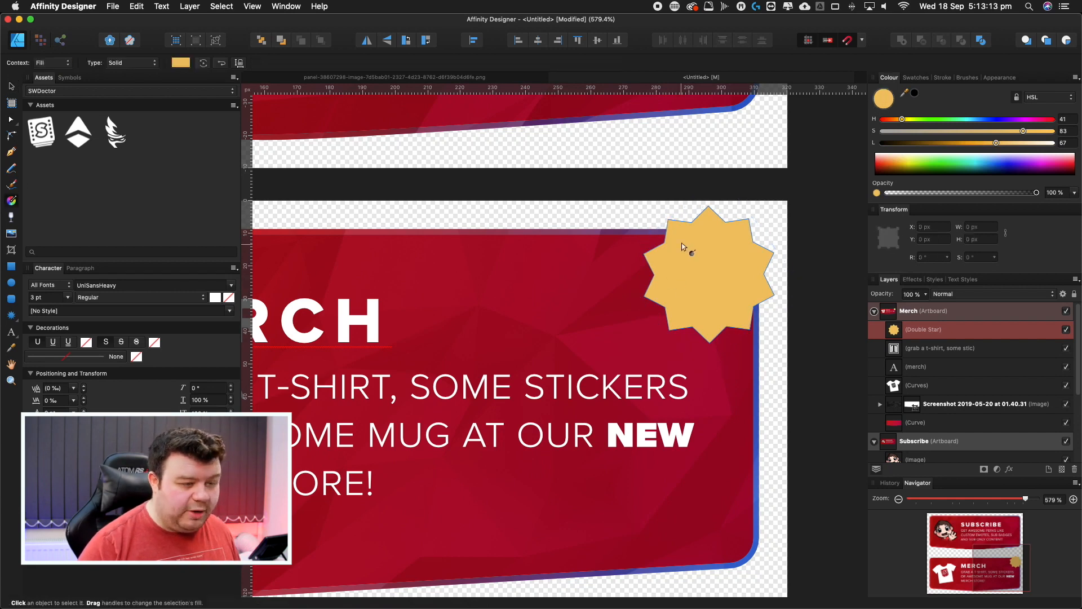
left_click_drag(670, 217, 751, 332)
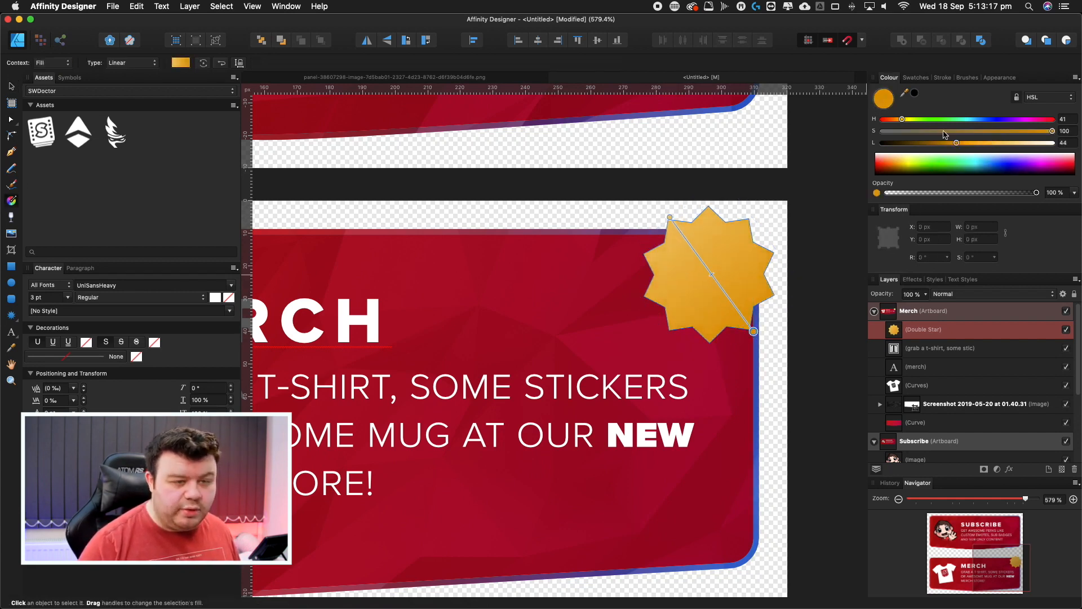
left_click_drag(902, 119, 903, 119)
left_click_drag(956, 143, 986, 143)
left_click_drag(903, 119, 899, 118)
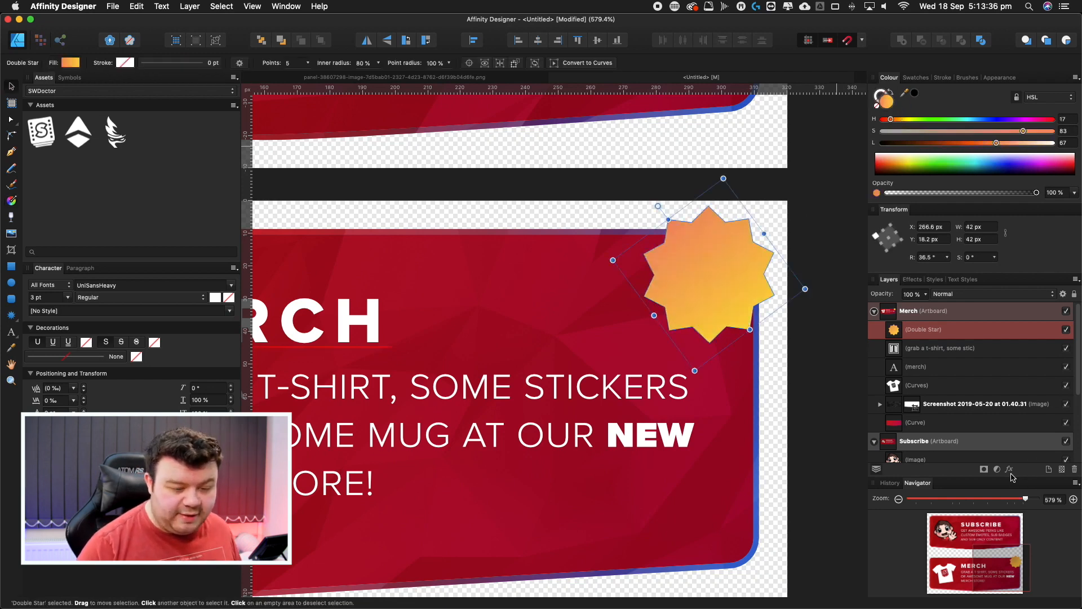
Give the star an outer shadow at 53% opacity and 3.7 px radius, plus a white inner glow at 44% opacity and 8.9 px radius.
left_click(1009, 470)
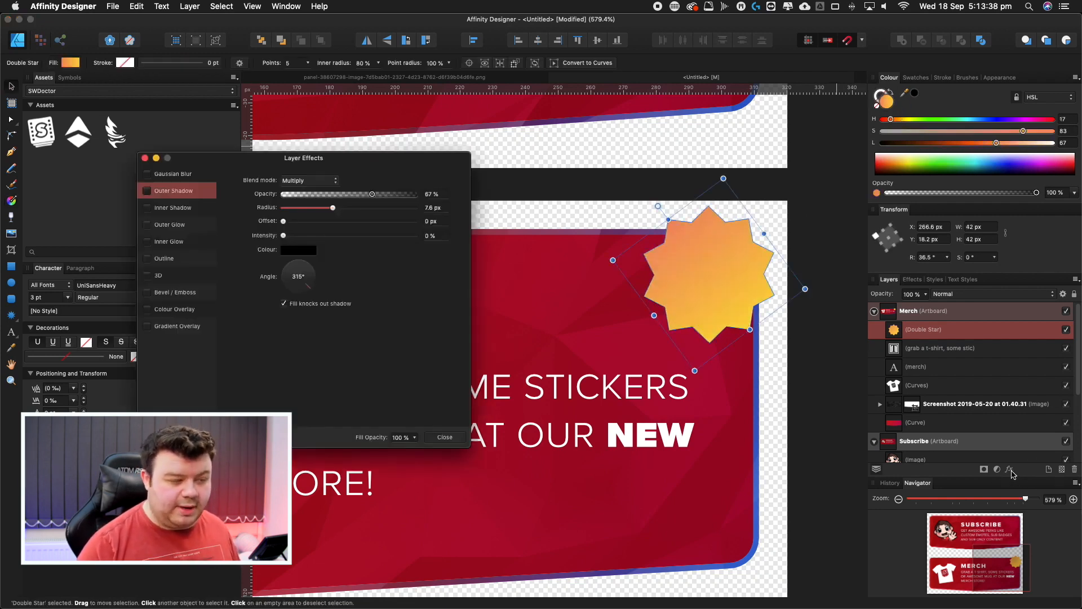
left_click_drag(214, 164, 294, 173)
left_click(227, 199)
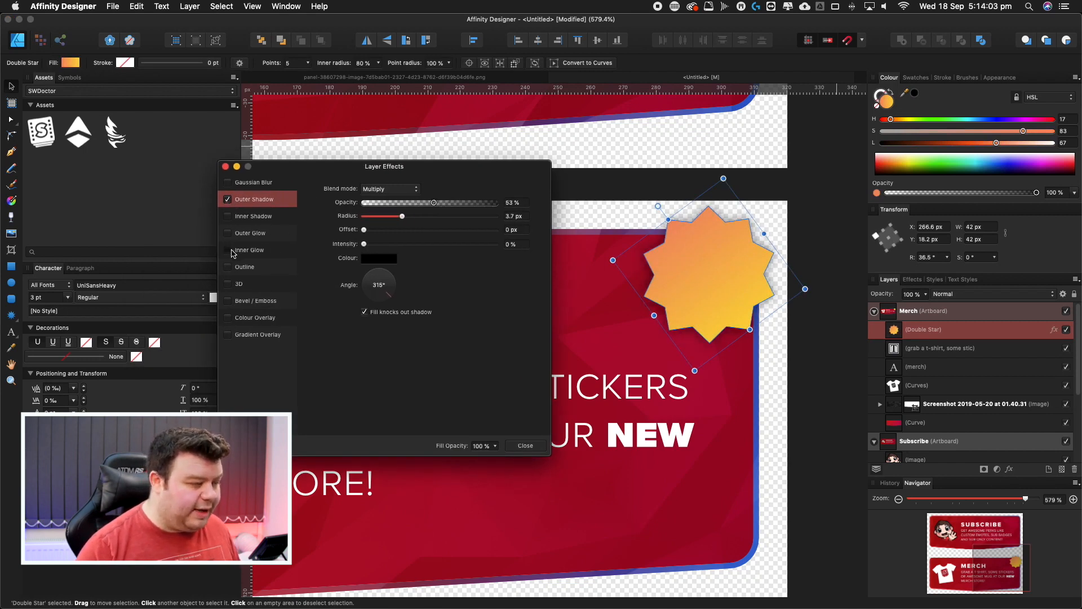
left_click(229, 250)
mouse_move(403, 214)
left_mouse_down()
mouse_move(423, 215)
mouse_move(422, 204)
left_mouse_up()
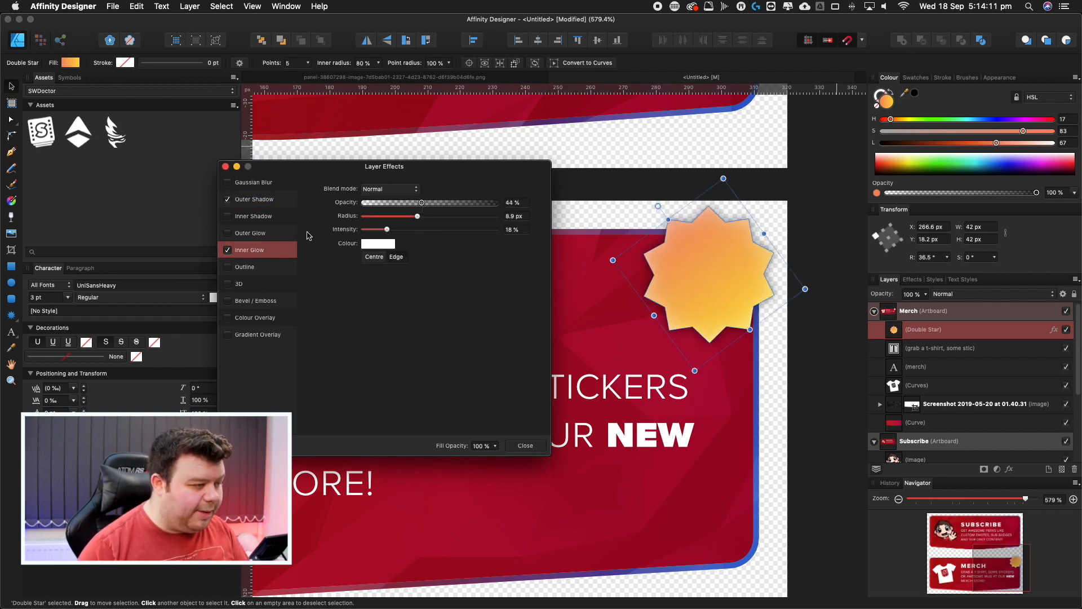
Add a 0.7 px white gradient outline to the star, aligned inside at 52% opacity, and close the layer effects.
left_click(228, 267)
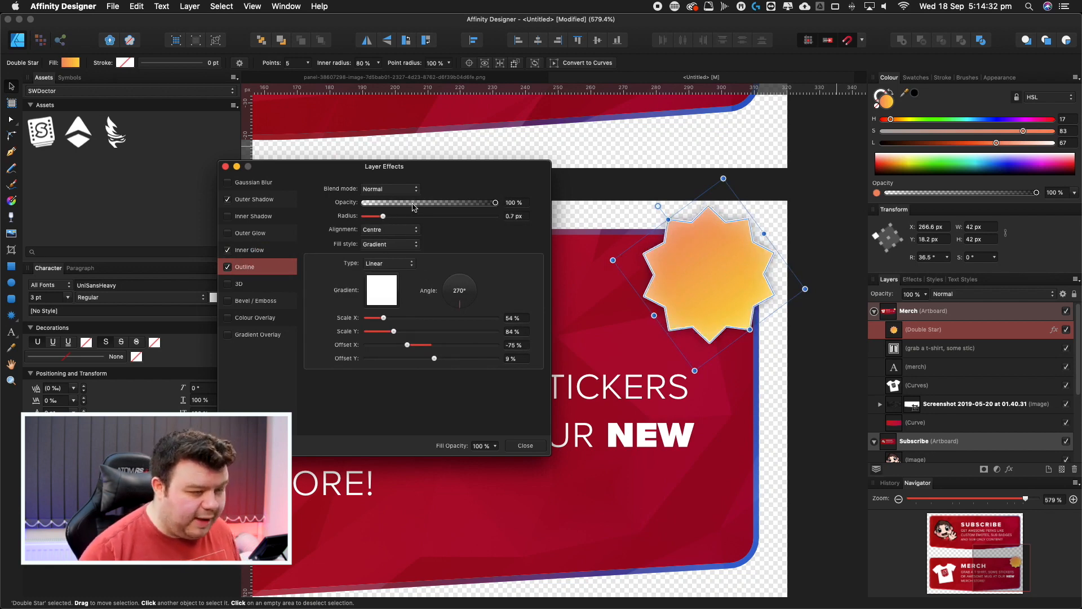
left_click_drag(439, 203, 428, 204)
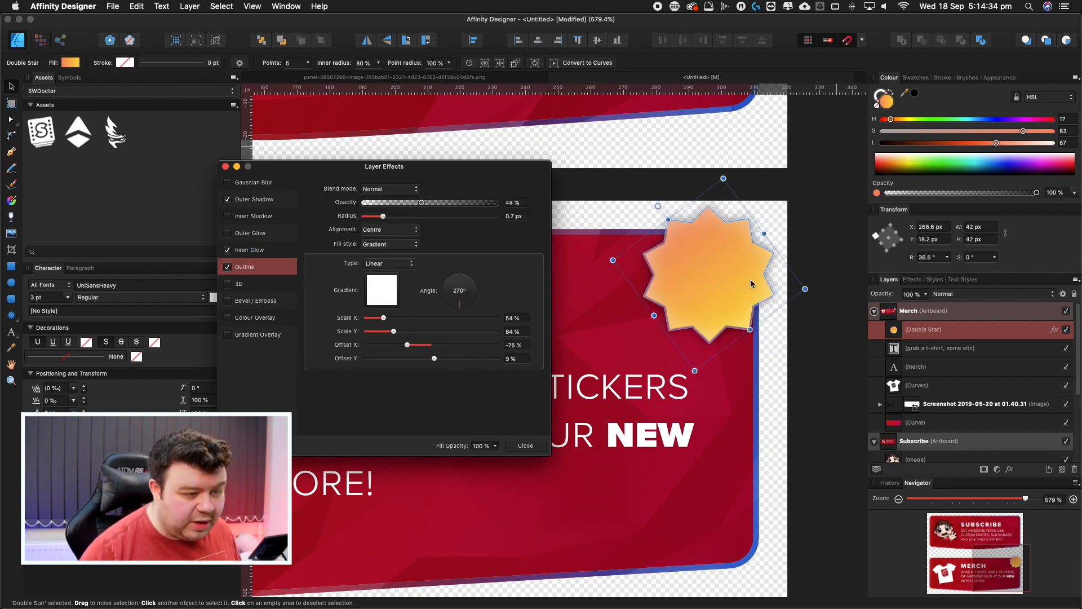
left_click_drag(421, 203, 411, 203)
left_click(386, 238)
left_click_drag(429, 204, 441, 204)
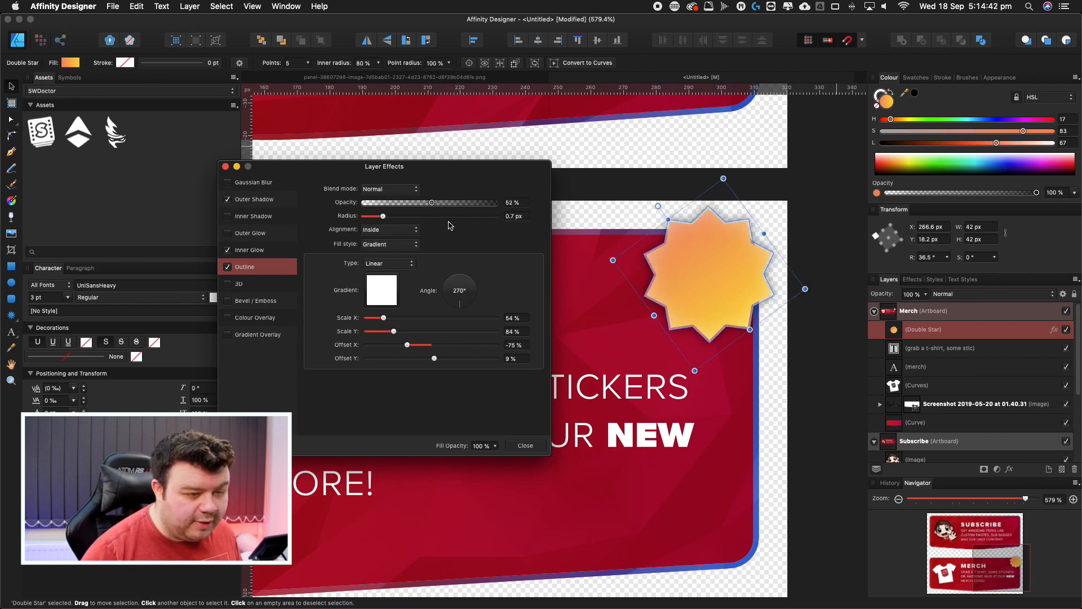
left_click(525, 445)
Add white artistic text reading "NEW!" in UniSansHeavy, about 57 px wide, just beside the star on the Merch banner.
key("t")
left_click_drag(457, 274, 507, 316)
type("new!")
key("super+a")
key("Right")
key("BackSpace")
key("super+a")
type("NEW!")
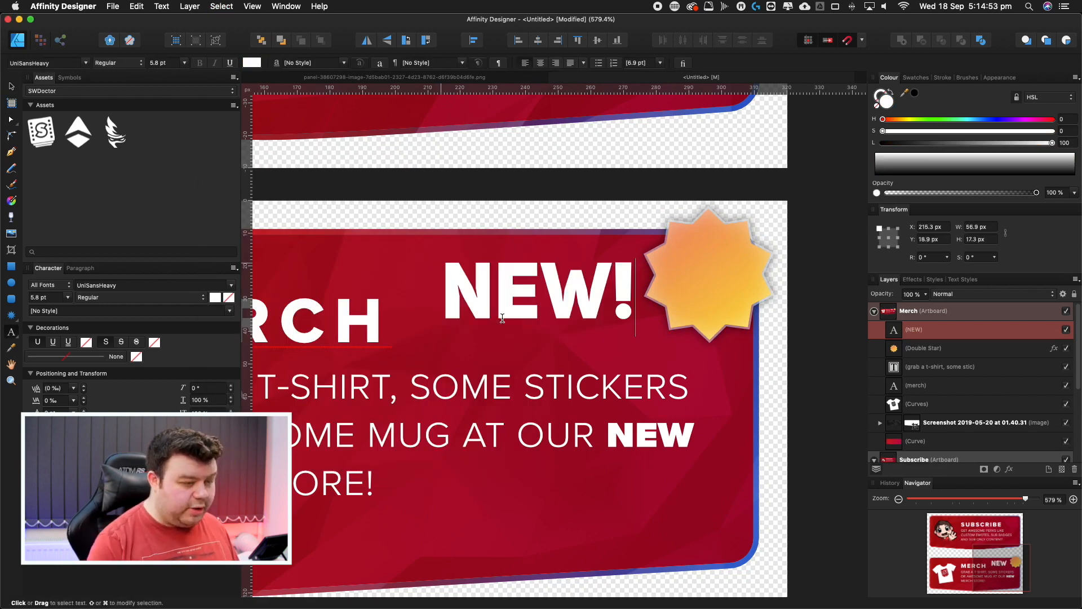
key("Escape")
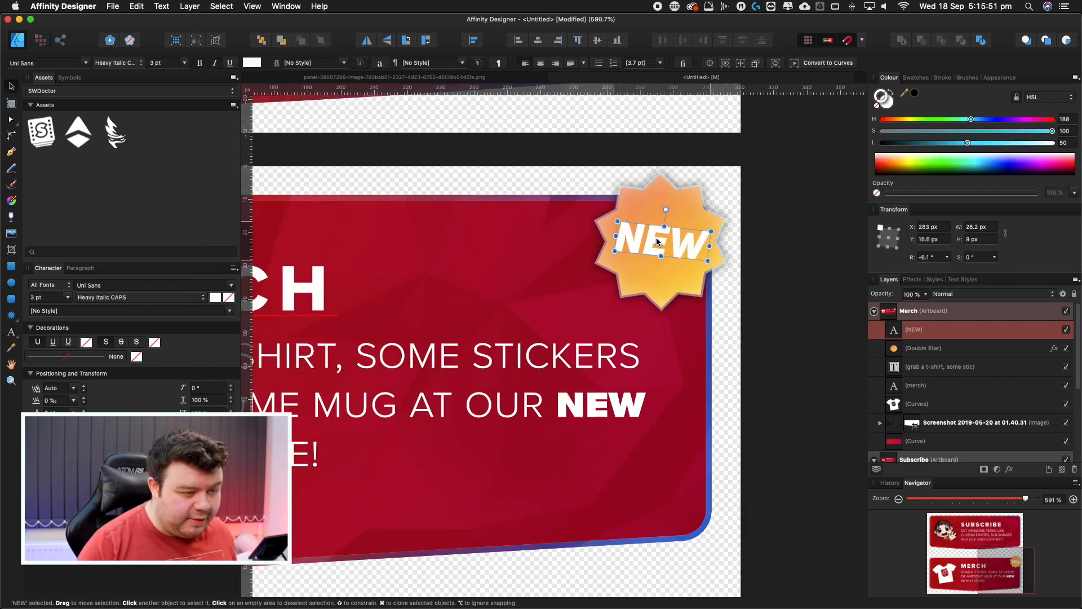
Deselect the badge text and review the whole Merch panel together with the Subscribe panel above it.
key("z")
scroll(644, 250, "down", 5)
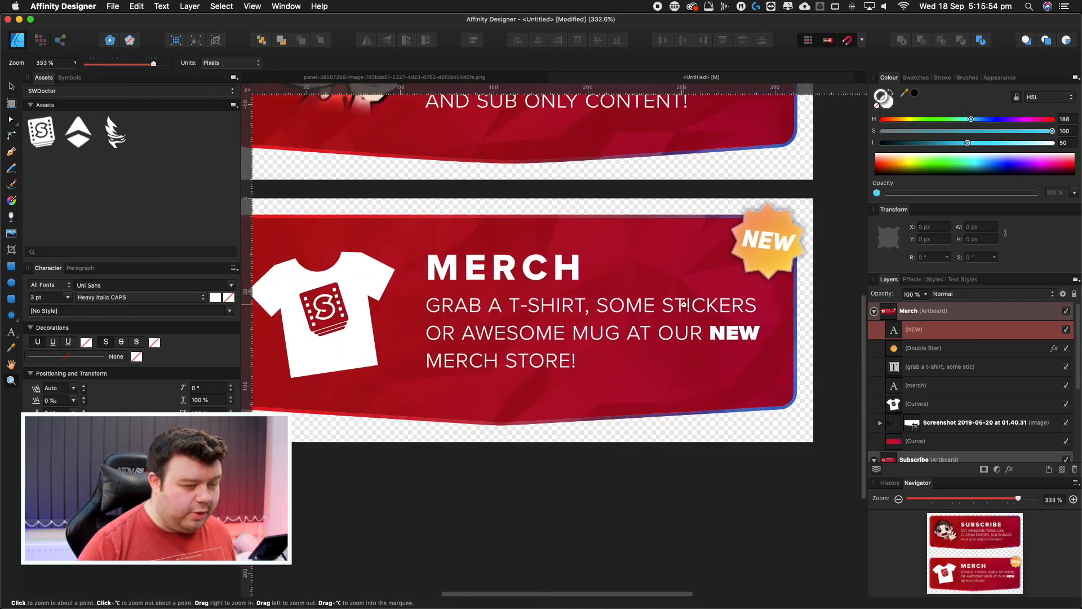
scroll(682, 305, "down", 3)
key("v")
left_click(628, 419)
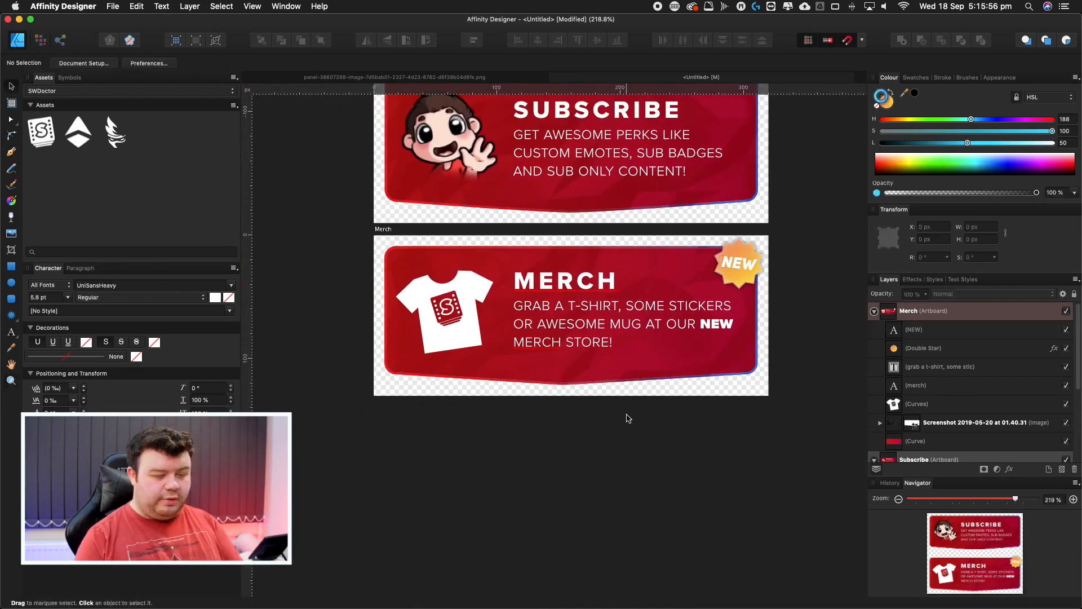